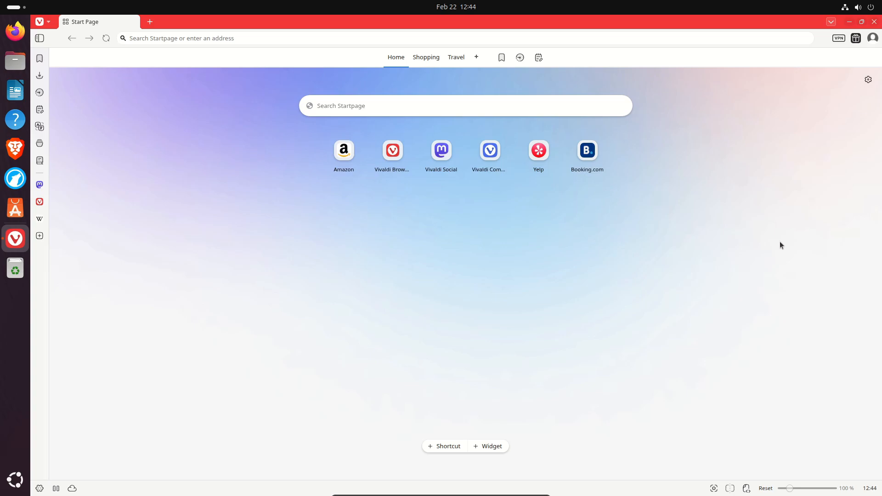
- Open the Privacy and Security settings and turn off Form Autofill Assist and the Meet (was Hangouts) extension
click(48, 22)
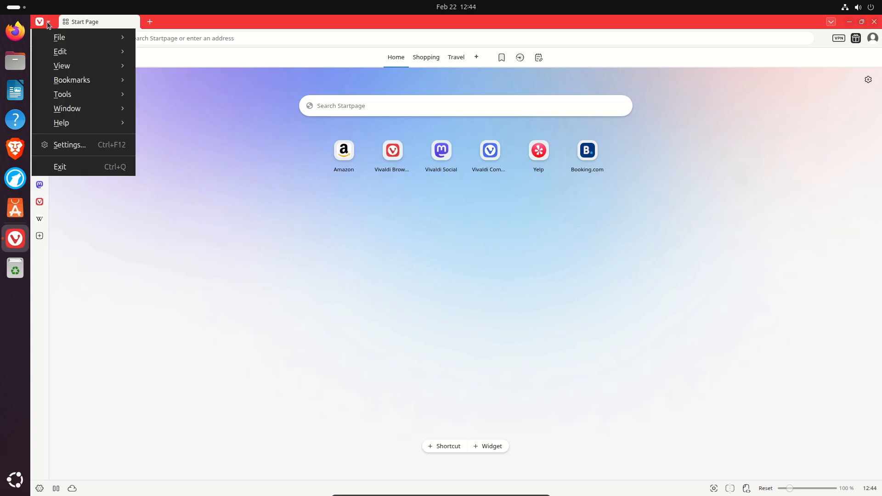
click(79, 144)
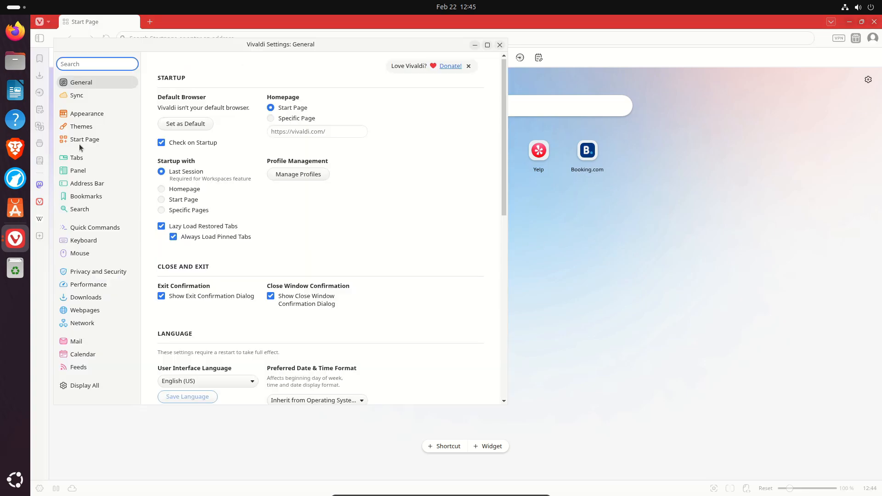
click(93, 272)
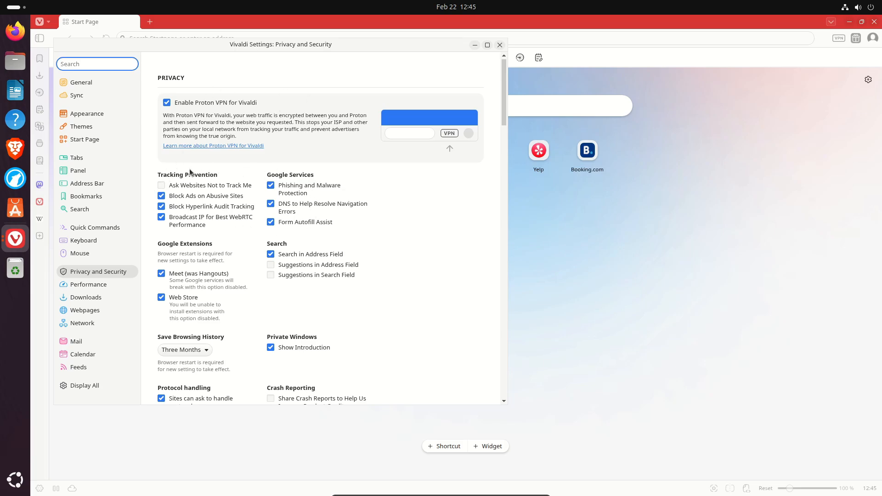
mouse_move(238, 217)
mouse_move(196, 186)
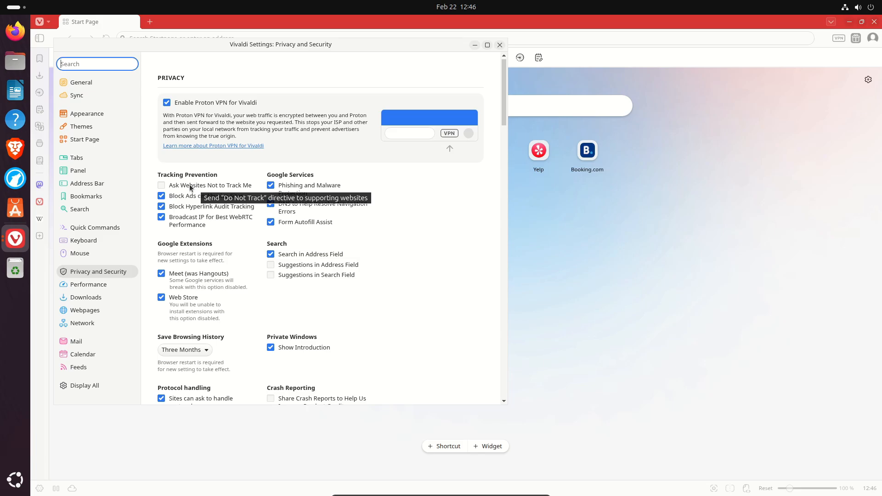
click(271, 222)
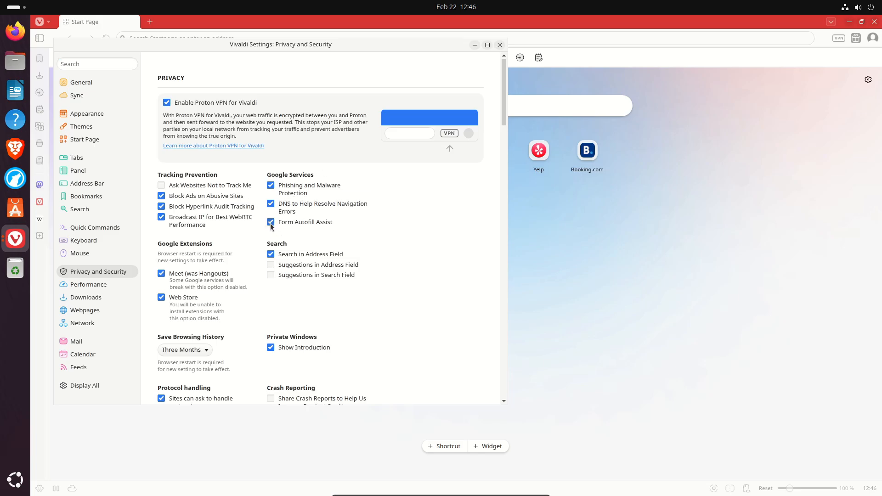
click(161, 274)
- Check the retention periods offered for saved browsing history
scroll(309, 208, down, 5)
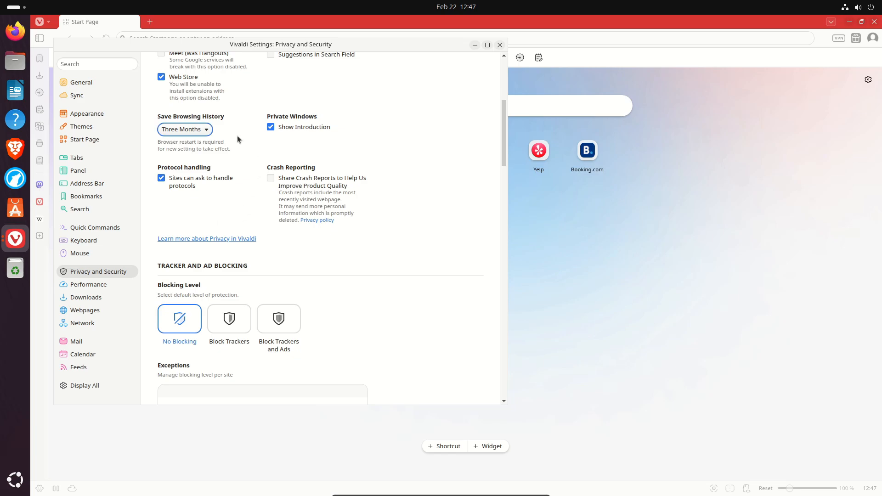
click(197, 130)
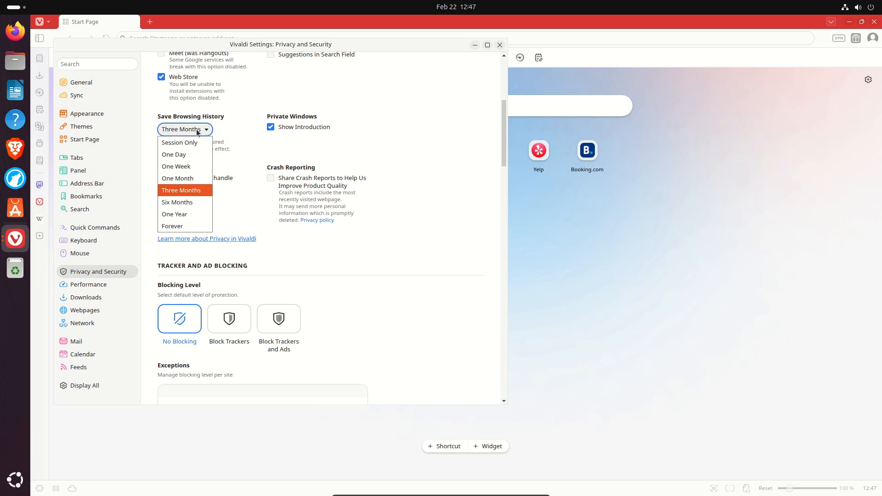
click(241, 208)
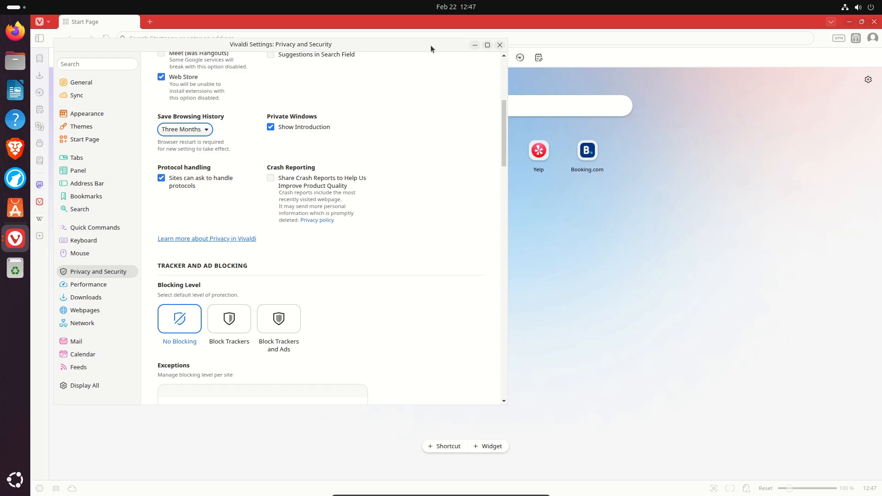
- Close the settings and locate the command for opening a new private window
click(500, 45)
click(45, 24)
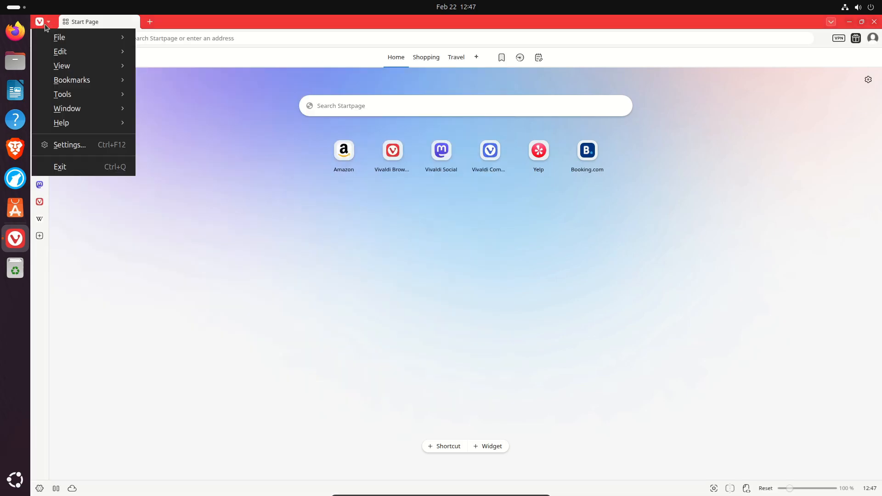
click(59, 37)
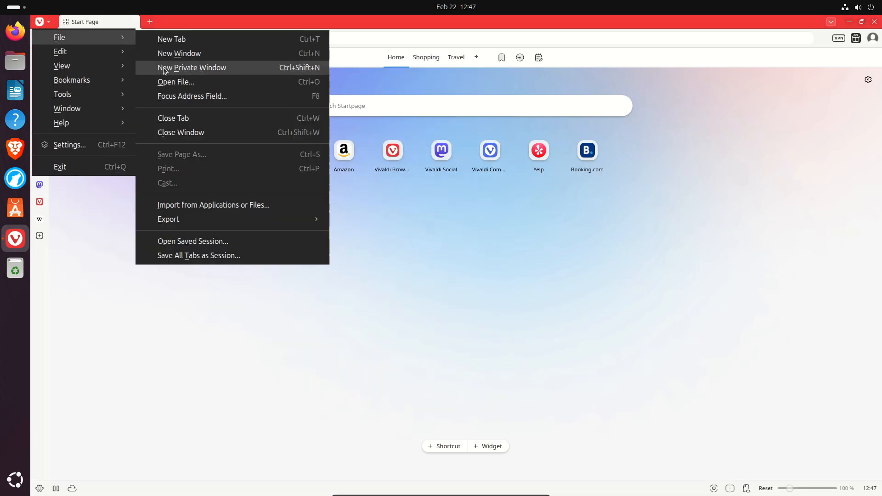
- Reopen the Privacy and Security settings and set the tracker and ad blocking level to Block Trackers and Ads
key(ctrl+F12)
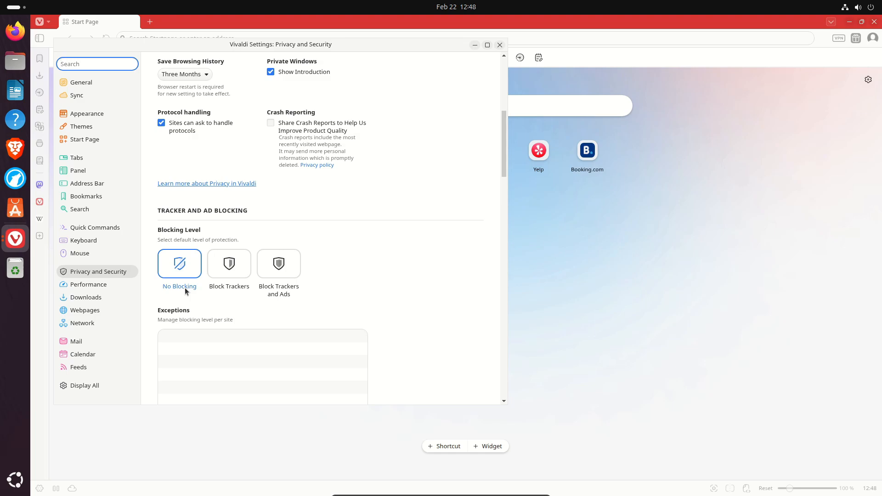
click(228, 266)
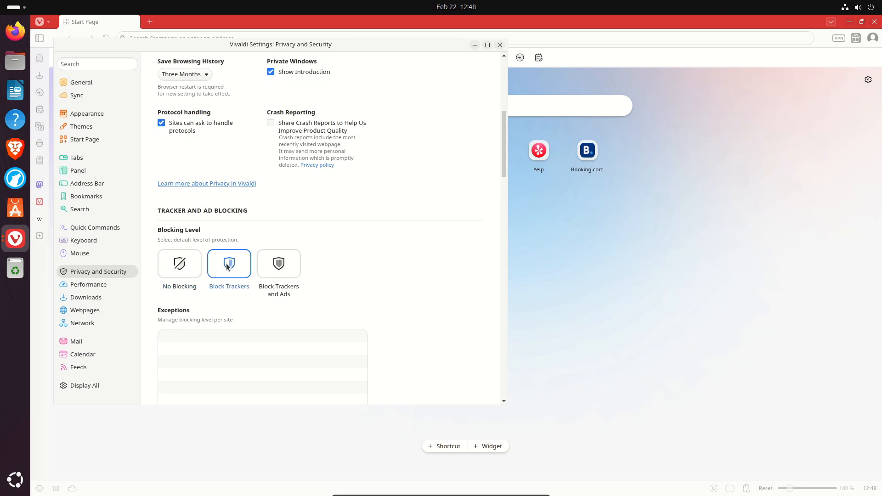
click(277, 263)
- Turn off saving of webpage passwords, payment methods and addresses
scroll(278, 263, down, 2)
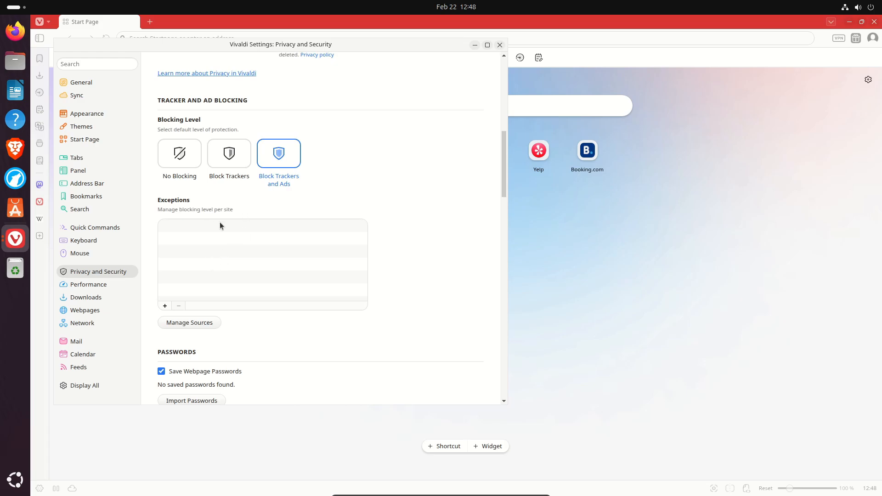
scroll(214, 209, down, 5)
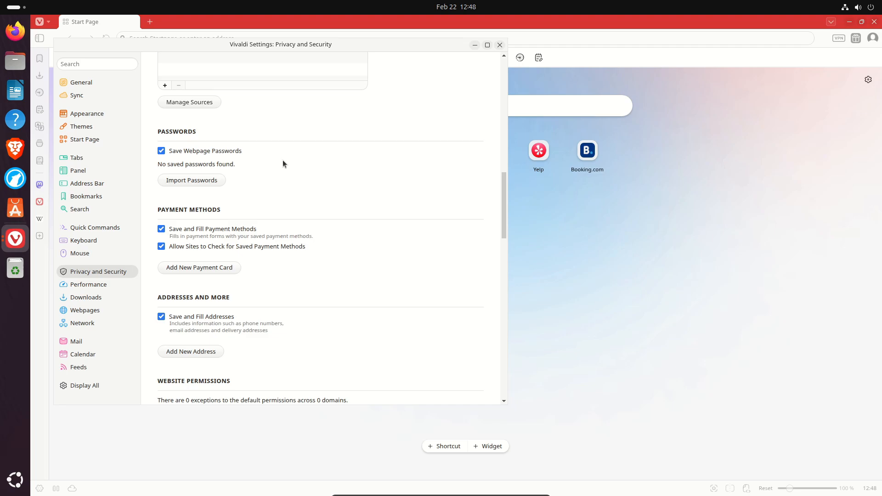
click(161, 151)
click(162, 228)
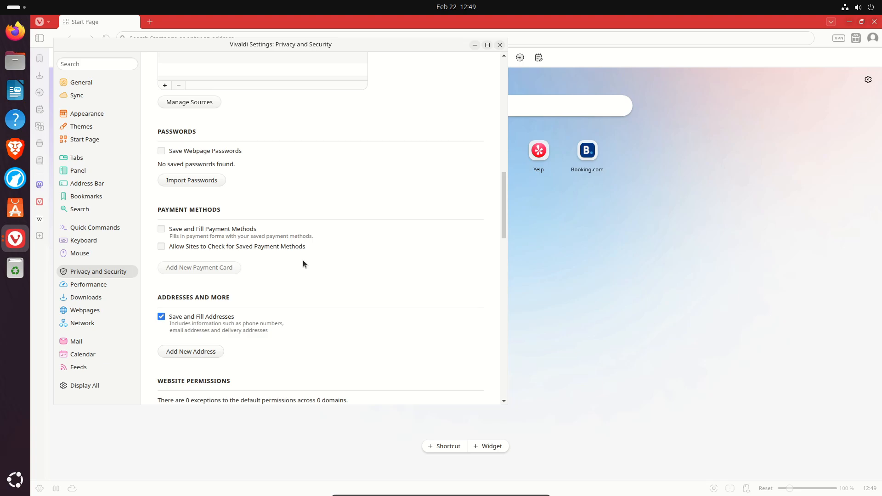
click(161, 316)
- Check the choices available for the global Camera permission under Website Permissions
scroll(334, 290, down, 5)
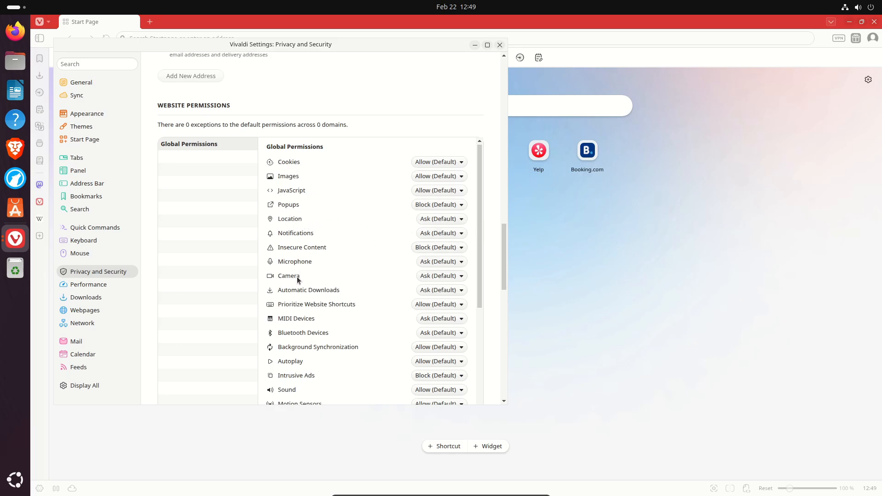
click(427, 274)
click(431, 298)
- Set the global JavaScript Optimizer website permission to Block
scroll(391, 319, down, 10)
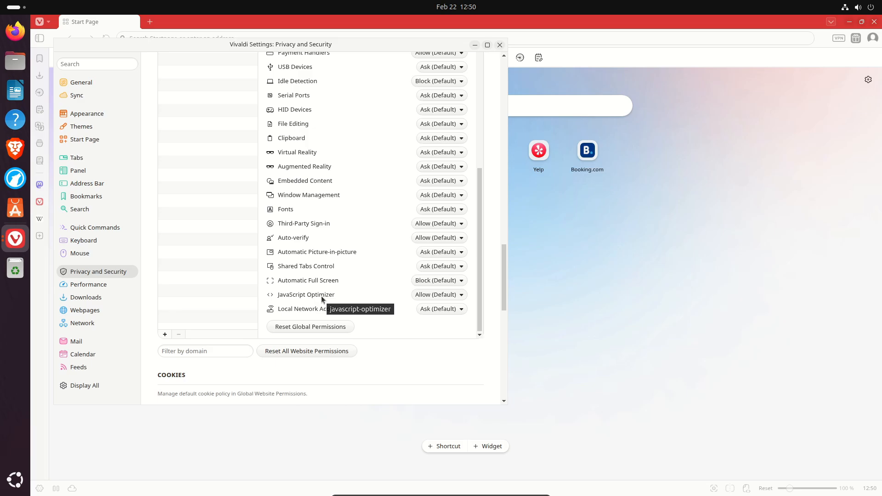
click(457, 296)
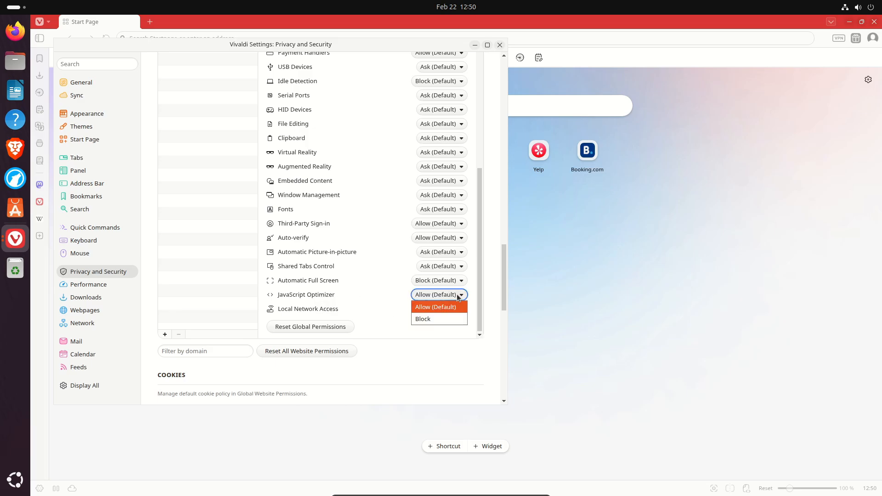
click(417, 319)
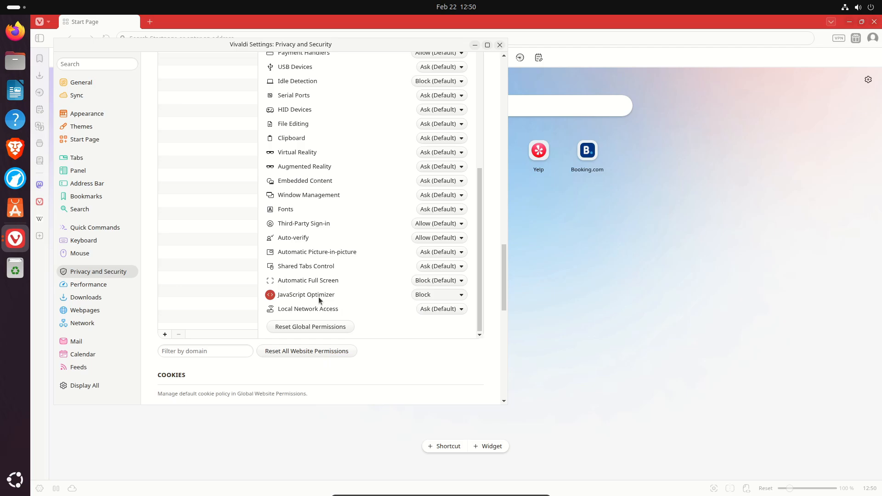
- Switch to Brave, read its JavaScript optimization & security setting, and close that page
click(15, 148)
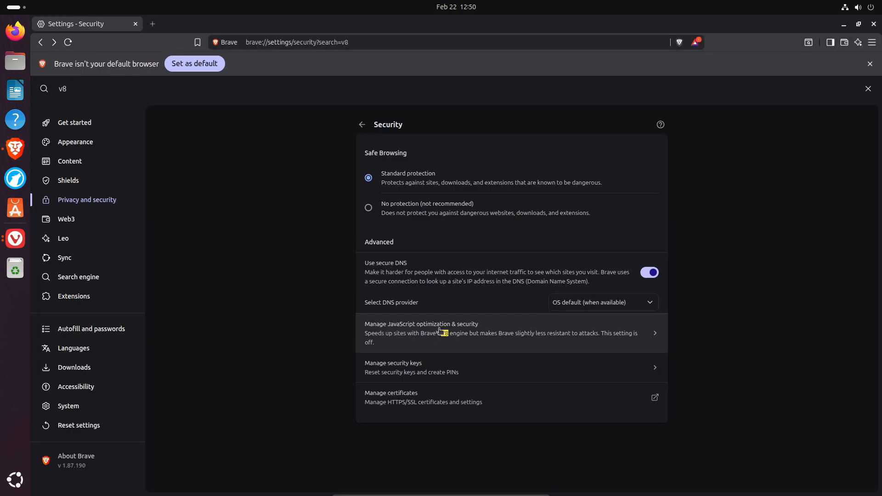
click(528, 331)
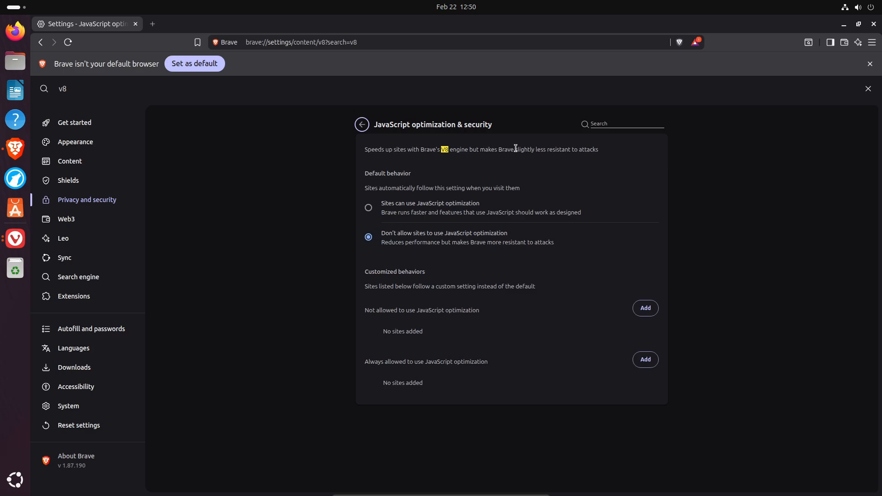
drag(515, 149, 604, 153)
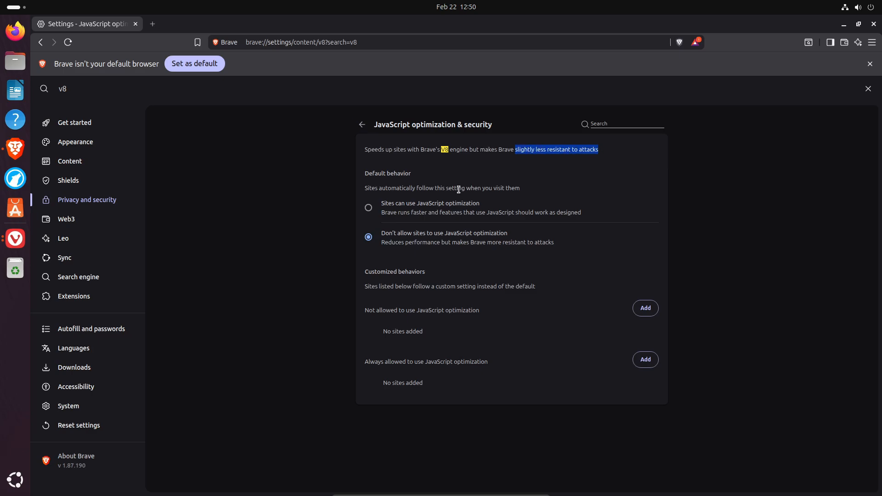
key(ctrl+w)
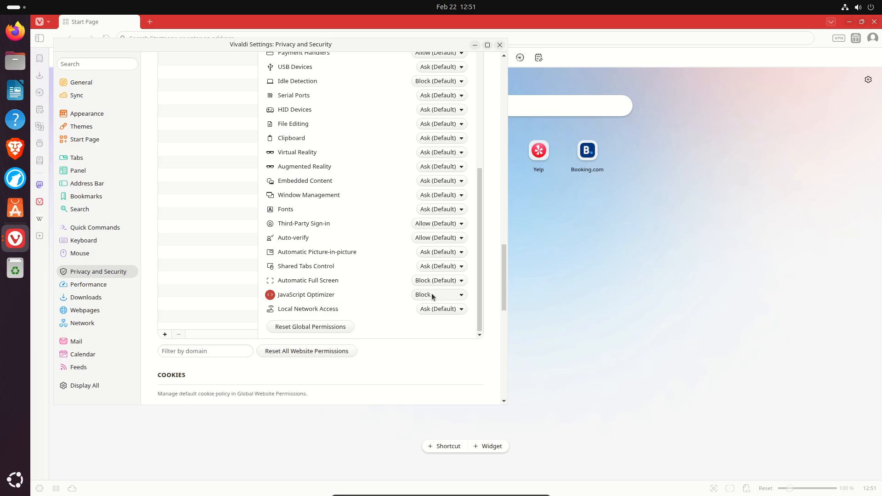
- Review Vivaldi's third-party cookie options and the command for opening a private window, returning to the settings
scroll(289, 136, down, 7)
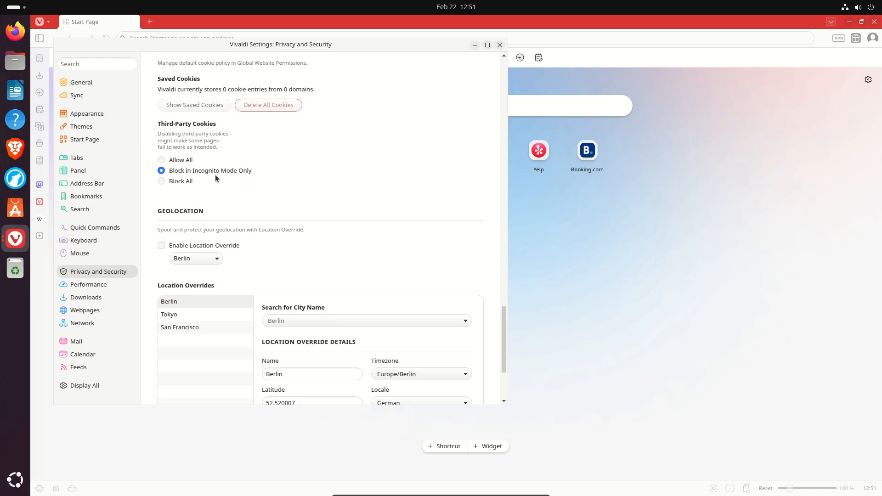
click(52, 24)
mouse_move(73, 38)
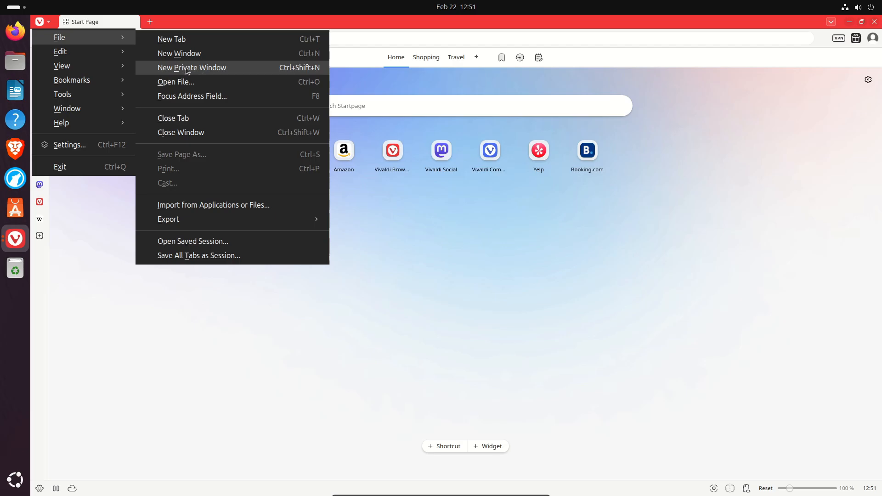
click(147, 270)
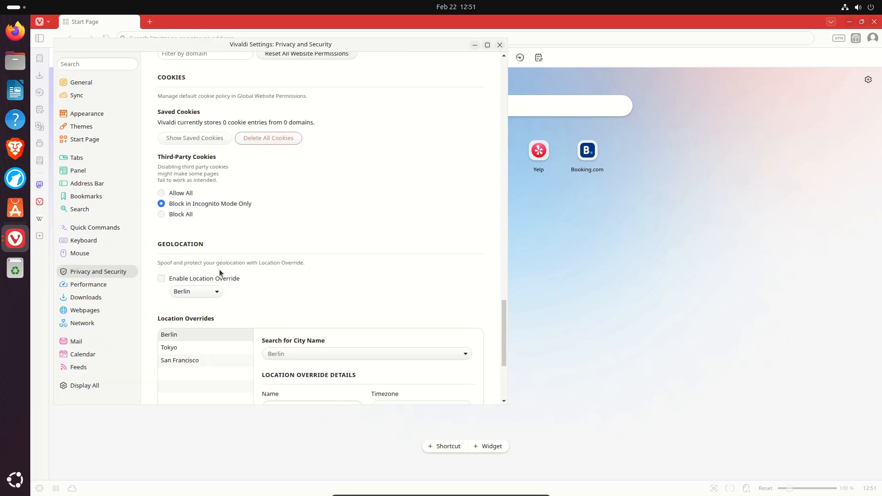
- Examine the Geolocation override choices and display the details of the San Francisco preset
scroll(261, 271, down, 2)
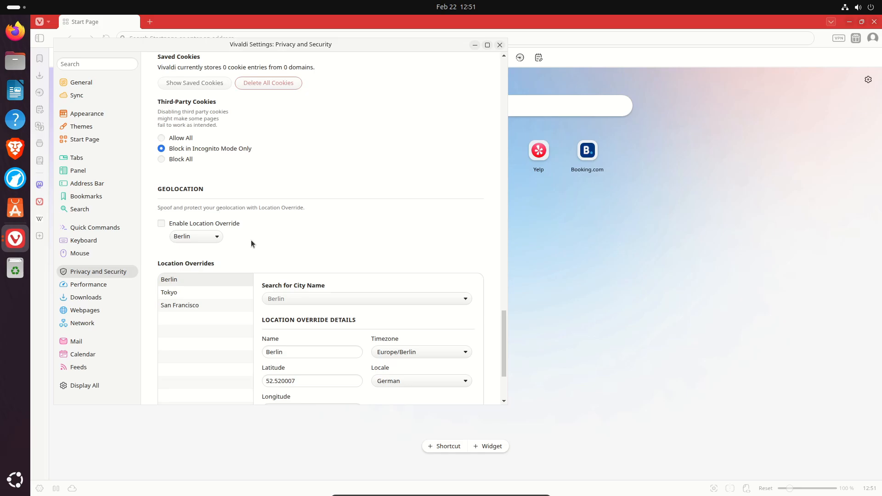
click(207, 238)
click(206, 238)
scroll(247, 225, down, 4)
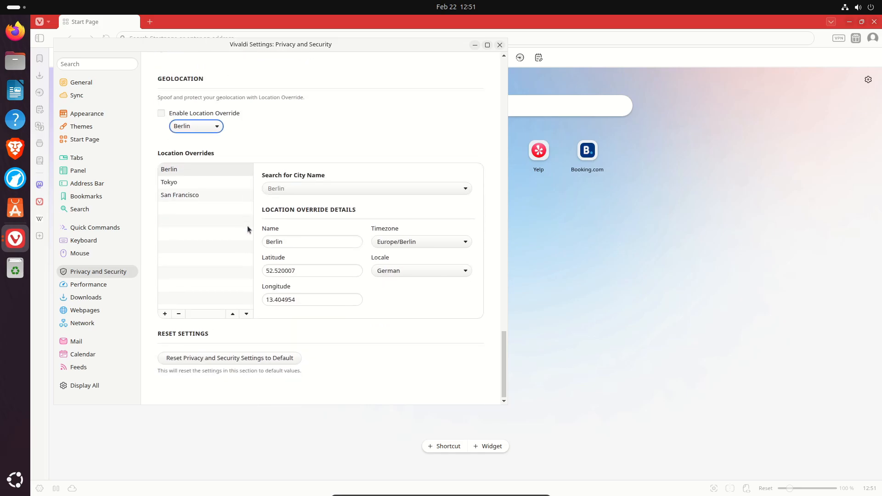
click(177, 195)
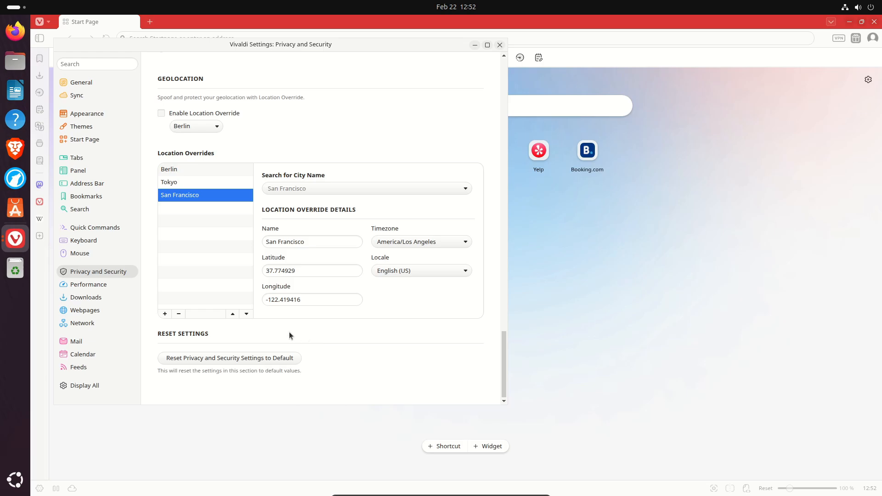
- Search the settings for "https" and enable Always Use Secure Connection (HTTPS)
click(69, 65)
text(https)
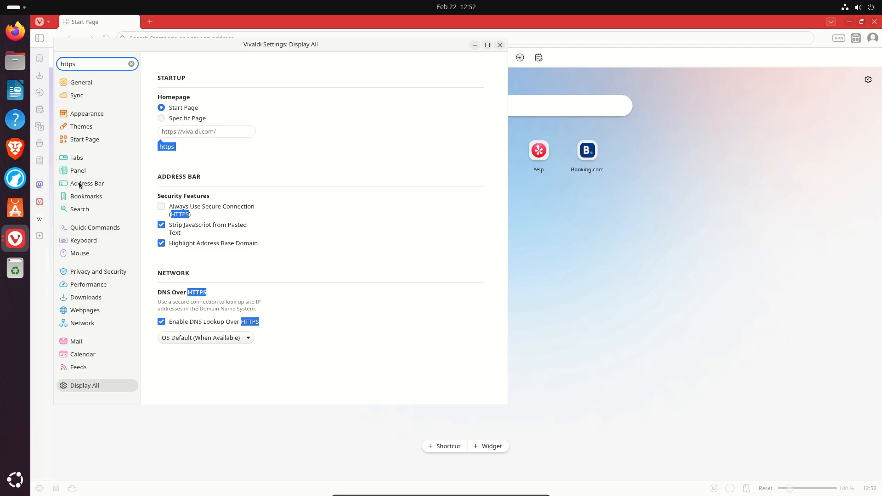
click(161, 206)
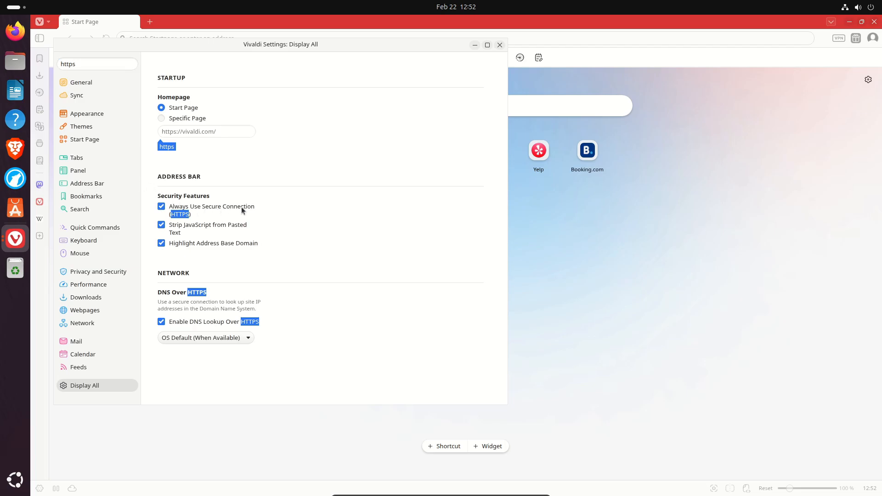
- Search the settings for "dns" and set the DNS over HTTPS provider to Cloudflare (1.1.1.1)
double_click(76, 64)
text(dns)
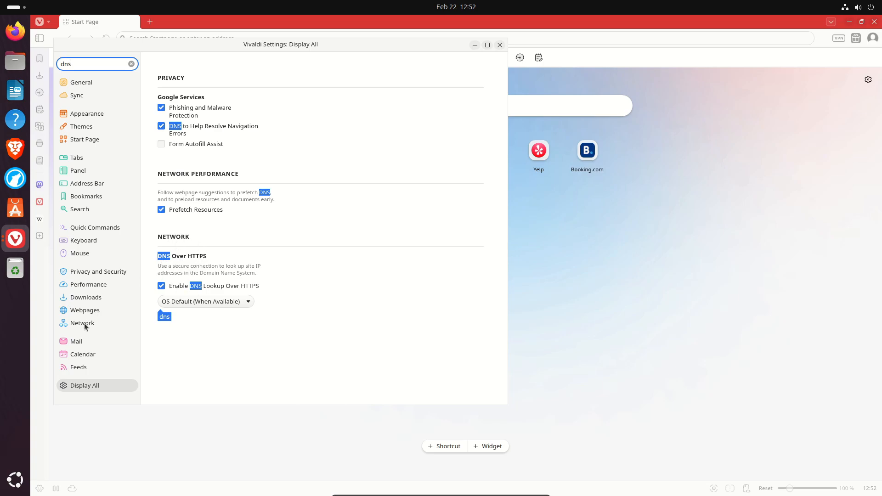
click(248, 302)
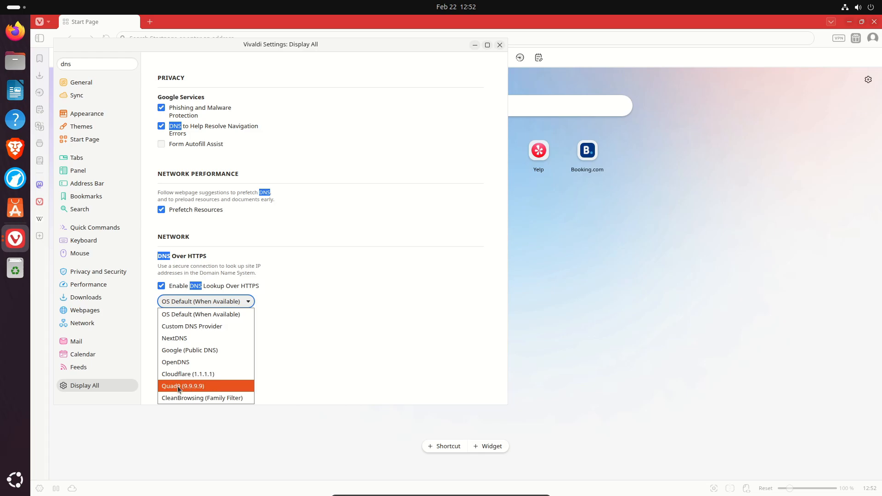
click(179, 374)
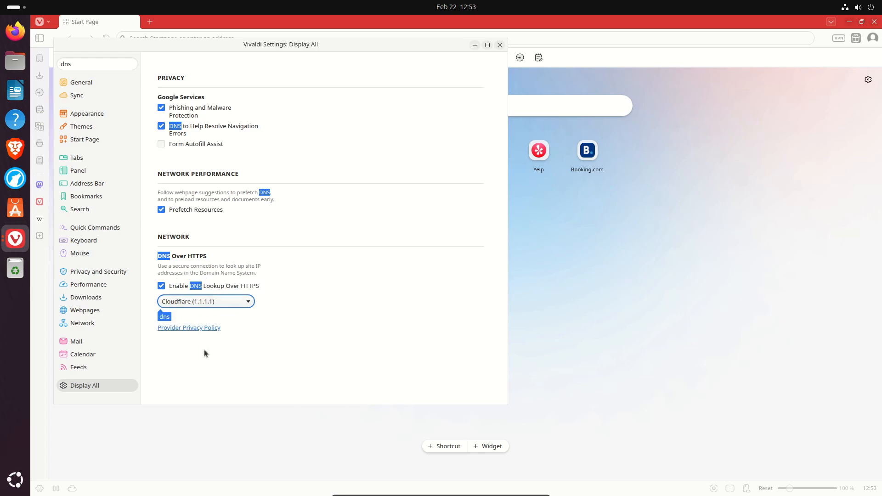
- In the Search settings, check the engines available as default and for private windows
click(113, 211)
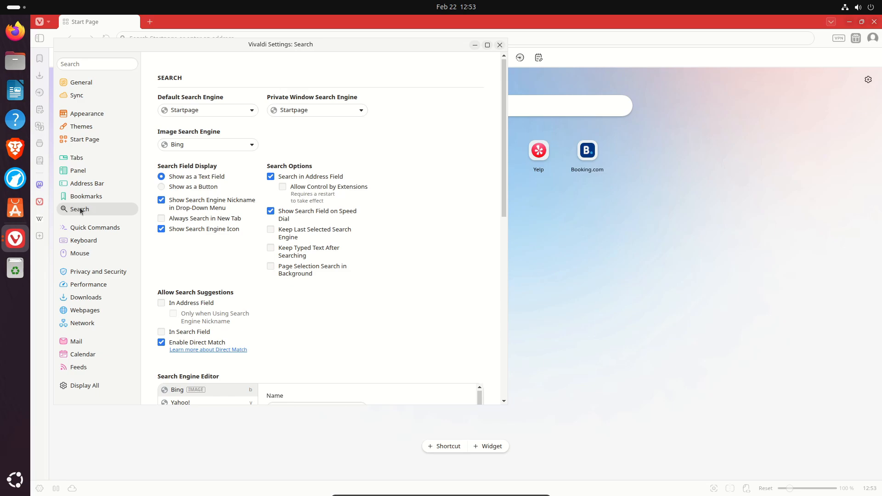
click(202, 110)
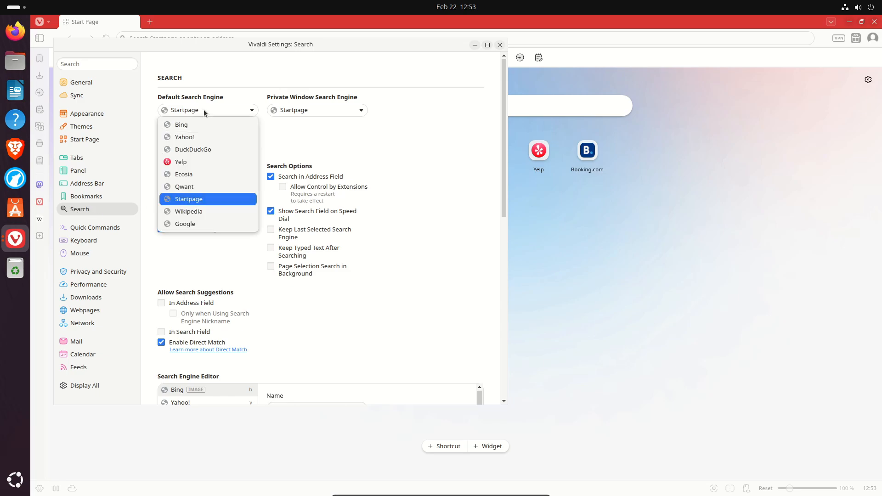
click(299, 120)
click(329, 111)
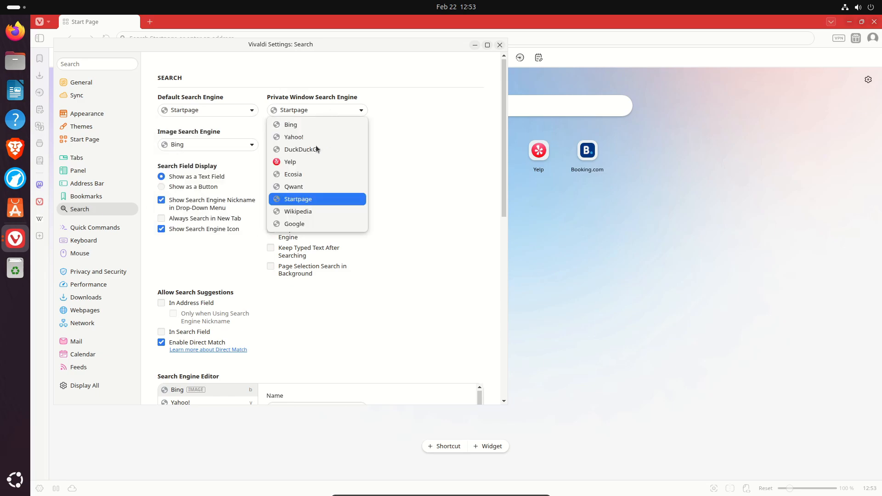
click(442, 134)
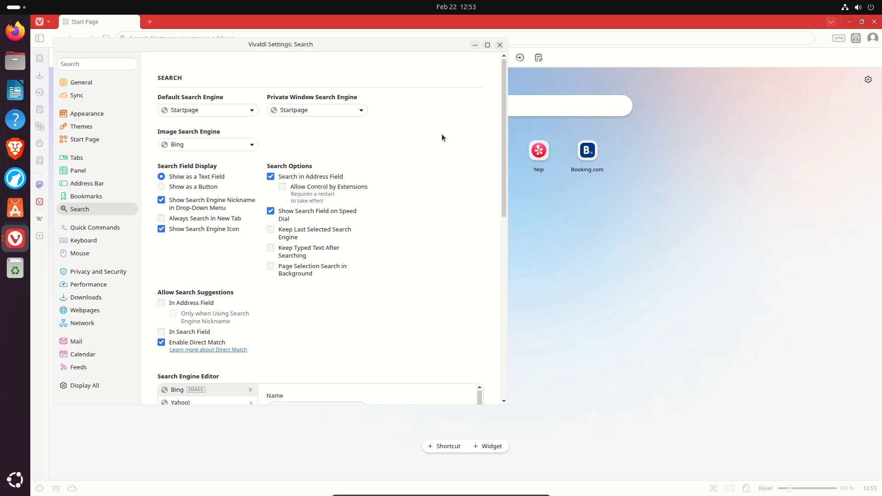